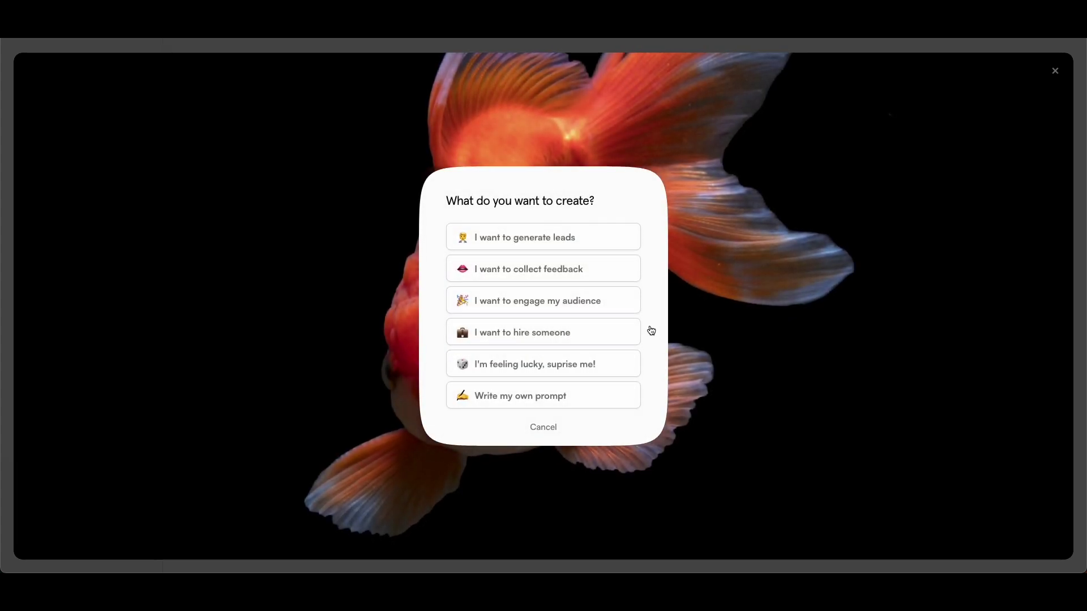
- Generate a website design project conversation from a custom-written prompt and company name
click(586, 403)
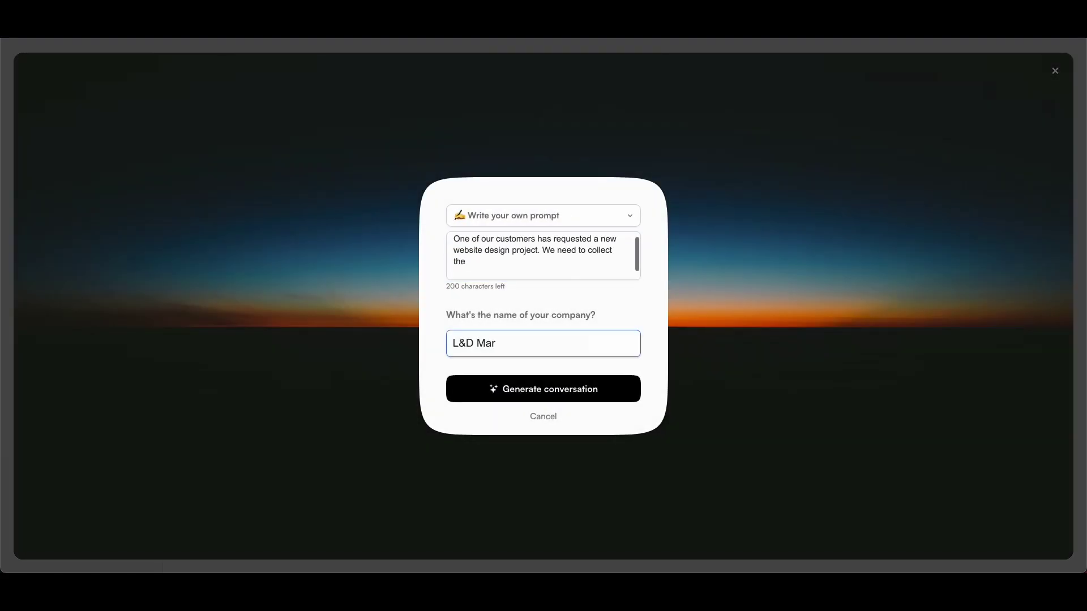
click(607, 387)
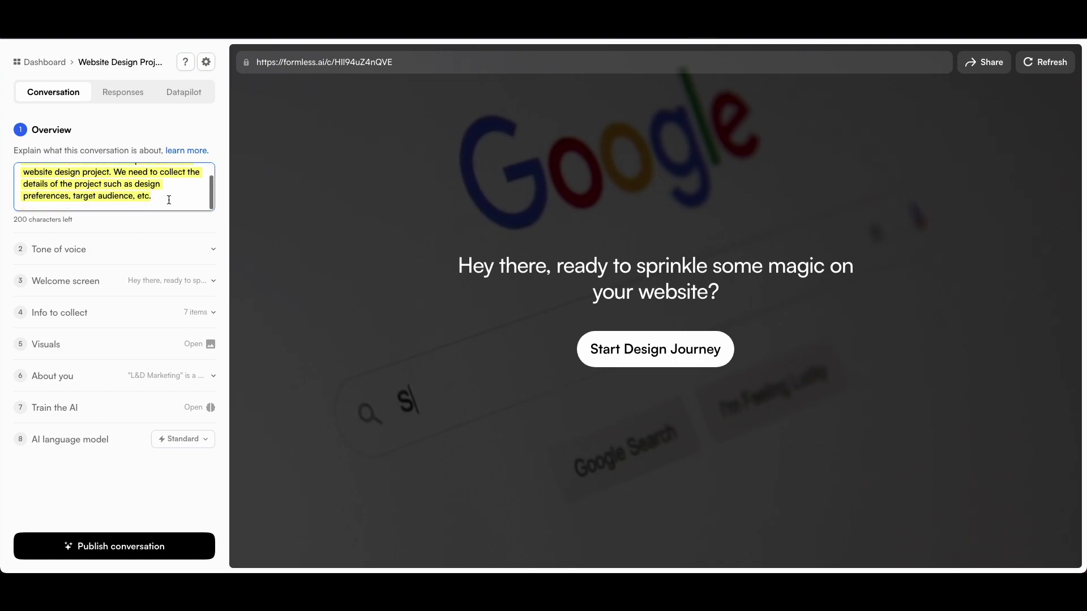
- Set an Upbeat tone and the AI-suggested welcome 'Welcome! Let's design your dream website!'
click(195, 250)
text(Upbeat)
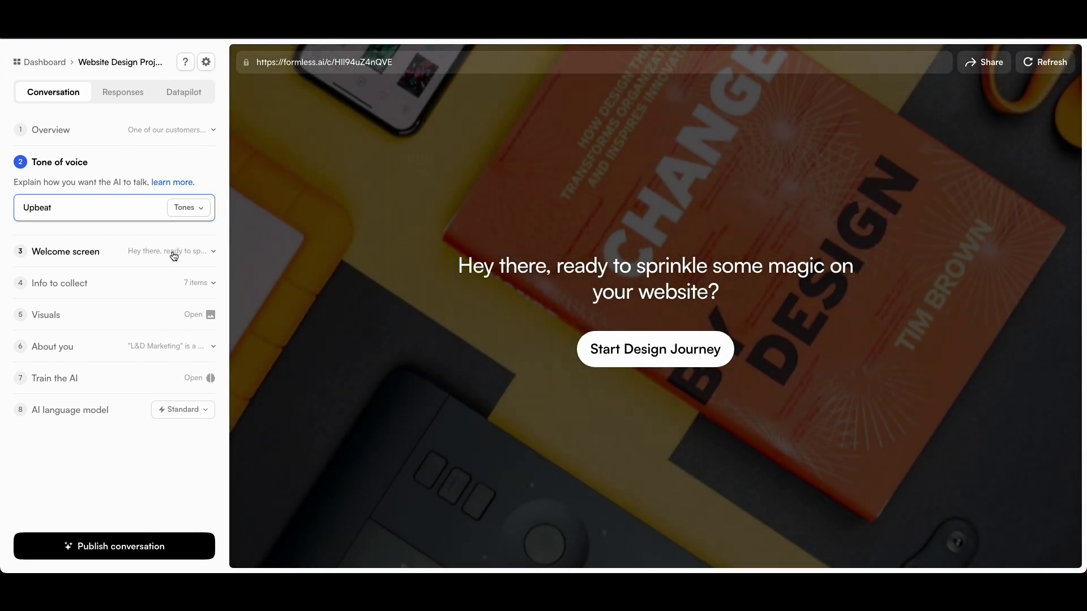
click(171, 255)
click(204, 267)
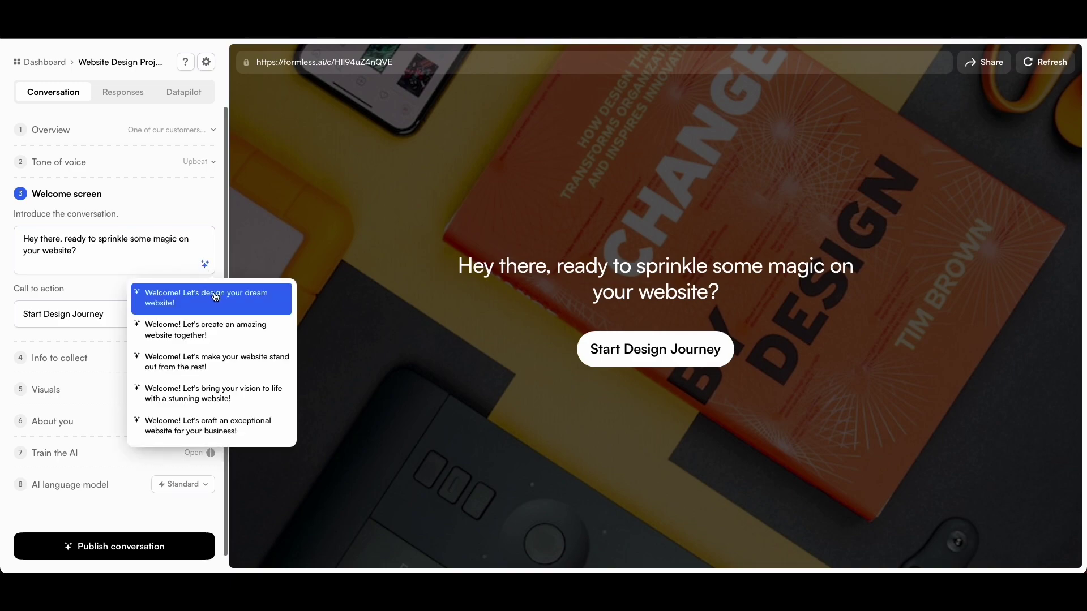
click(202, 290)
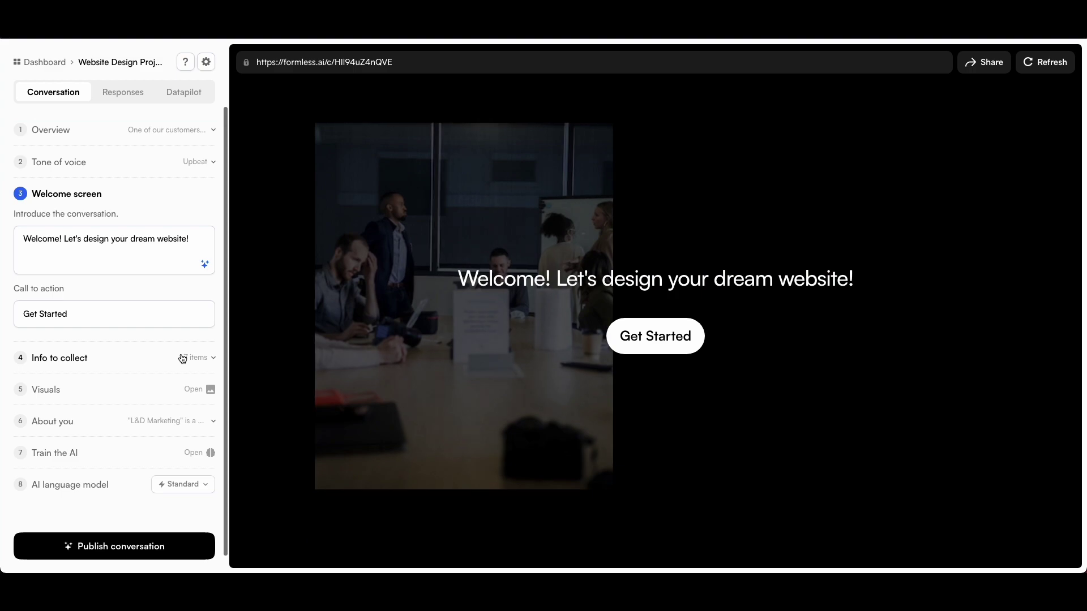
click(182, 358)
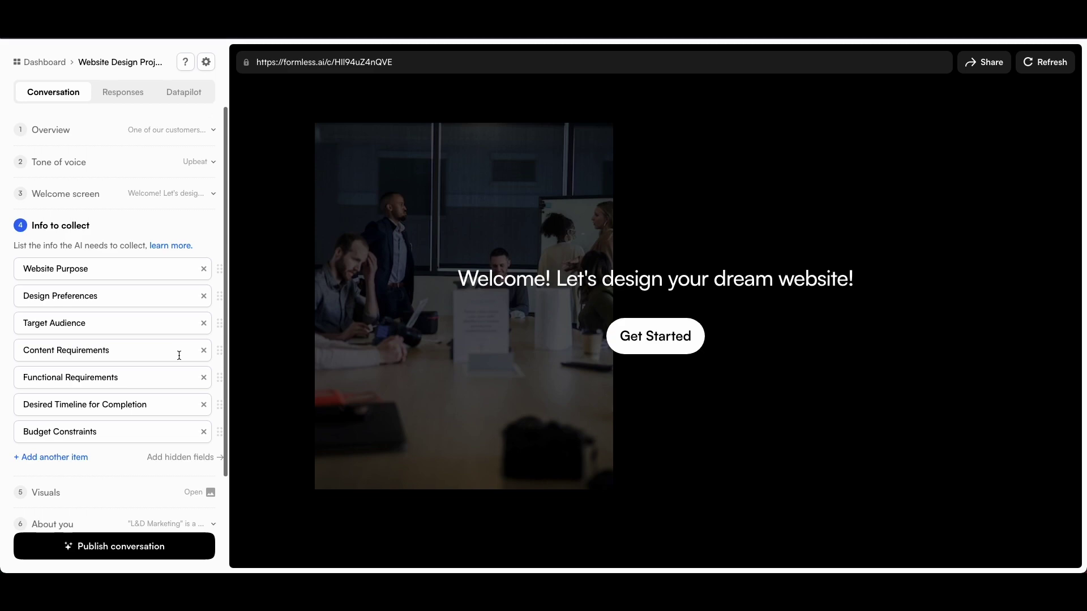
- Add an AI-suggested eighth item, Website Maintenance Expectations, to the info to collect
click(82, 460)
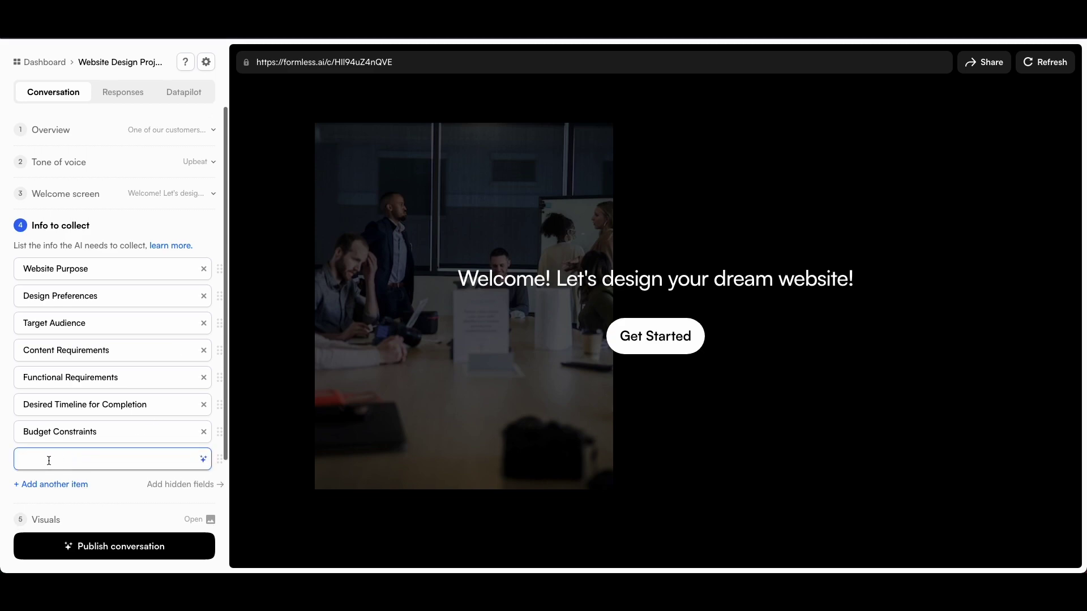
click(204, 459)
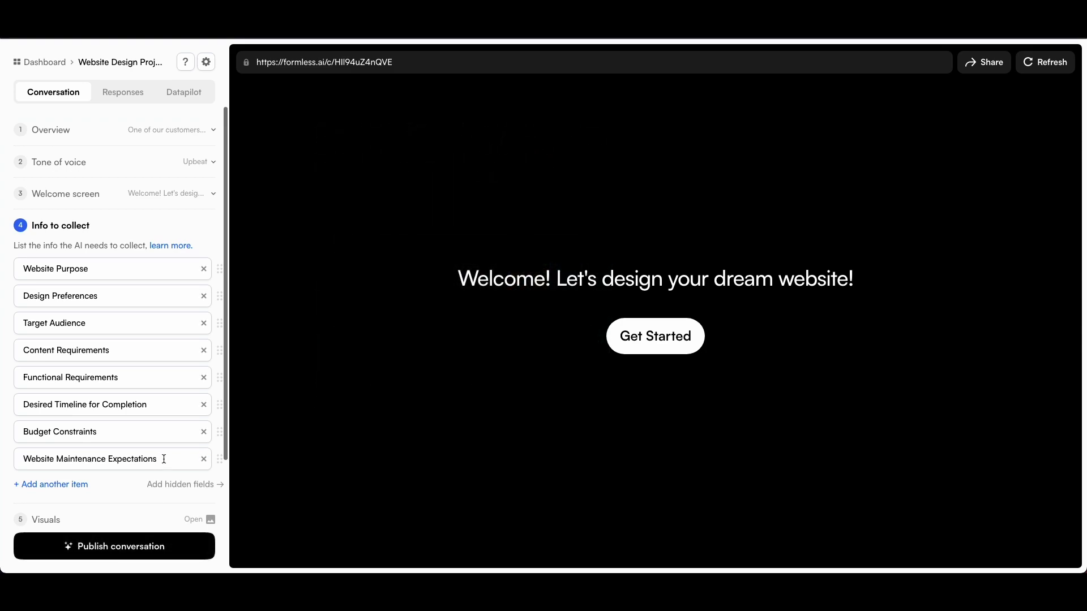
scroll(164, 459, down, 1)
scroll(162, 461, down, 2)
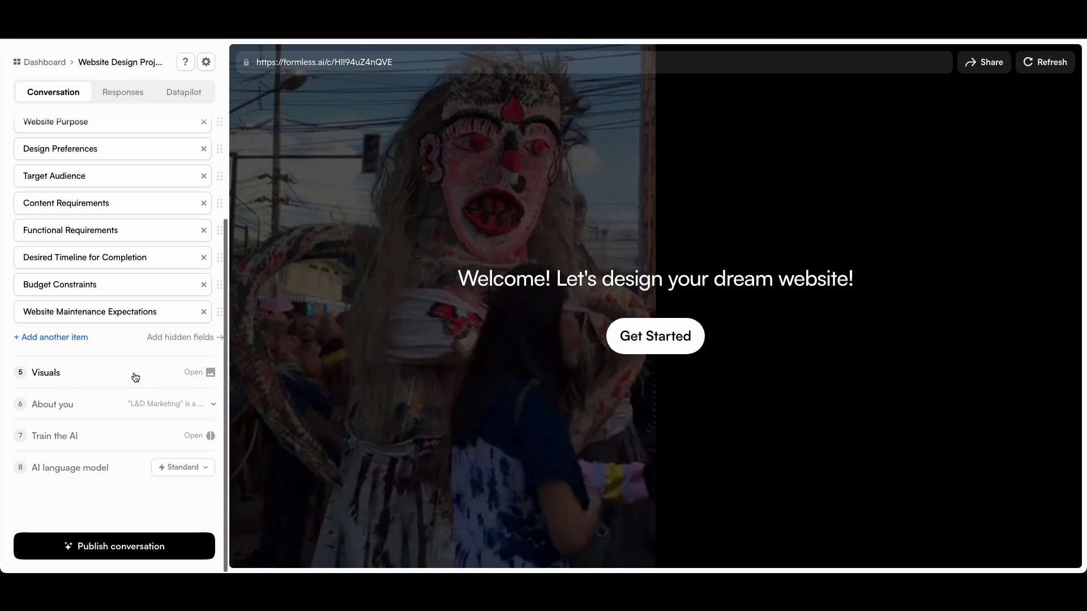
- Browse the Unsplash media sources under Visuals without adding any image
click(135, 377)
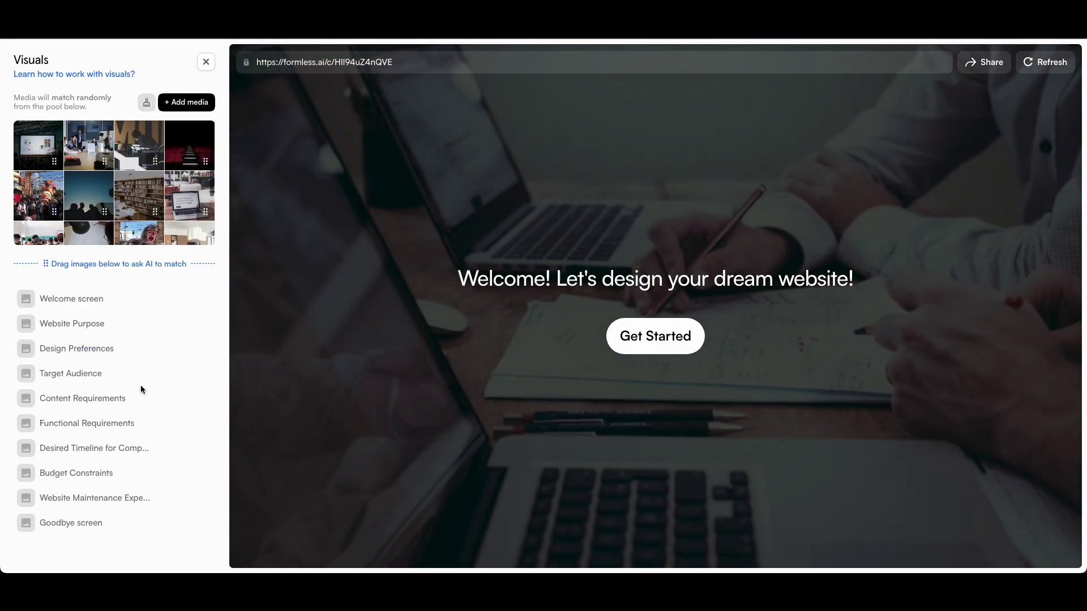
click(189, 103)
click(141, 86)
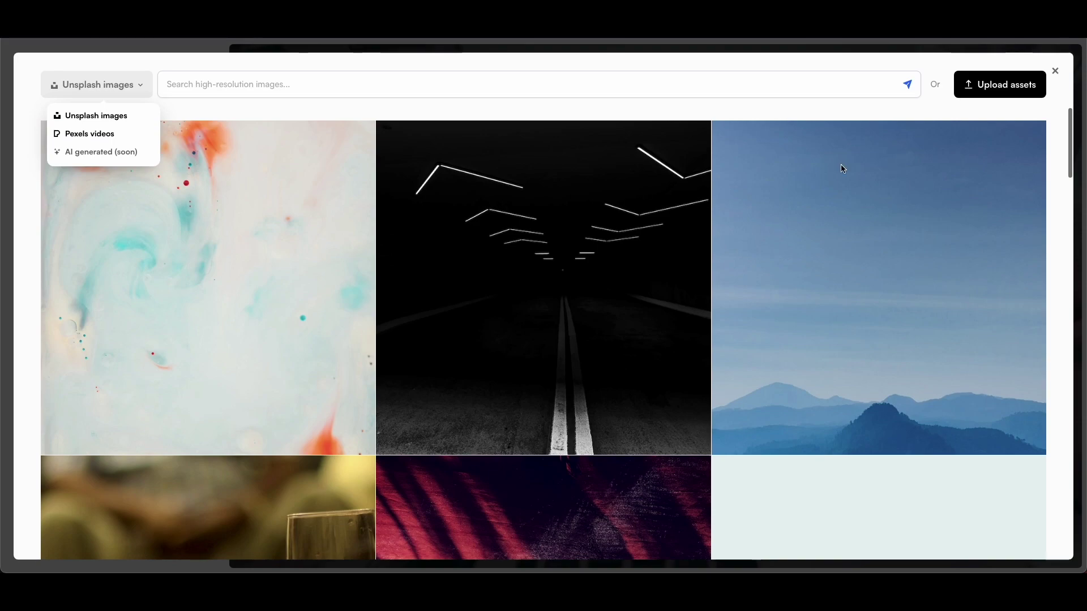
click(1008, 110)
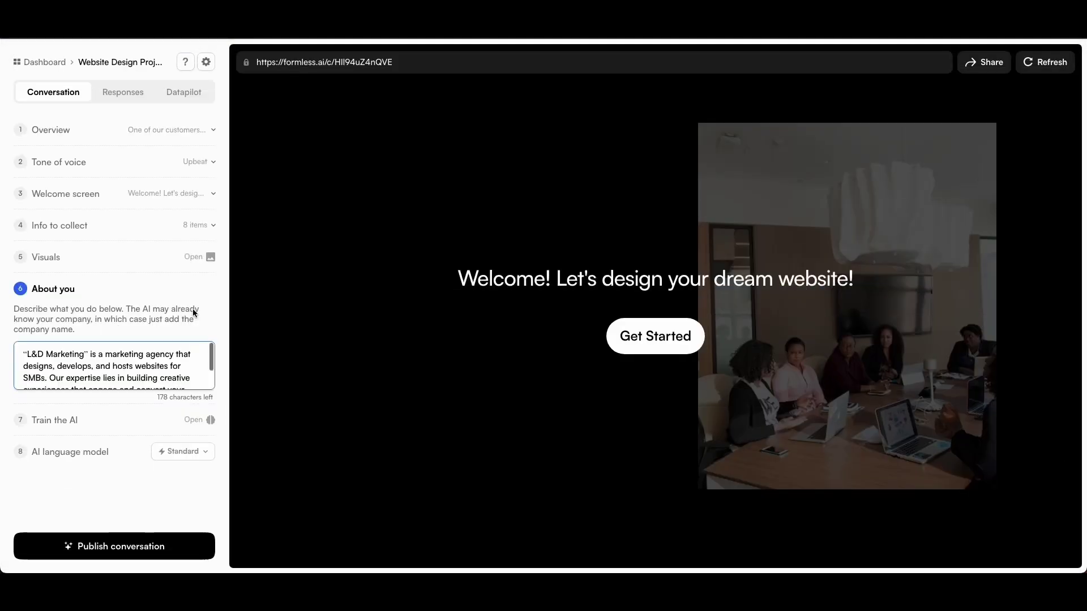
- Save two training snippets on static/React site builds and design-to-WordPress theme conversion
click(184, 419)
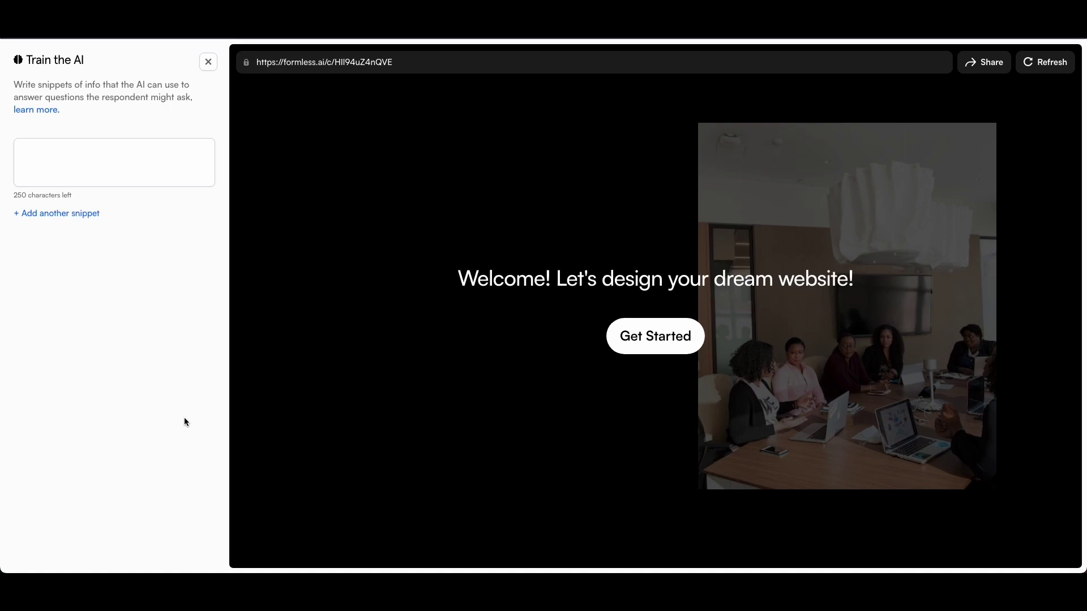
click(113, 161)
text(L&D Marketing can build static websites or sites using react.)
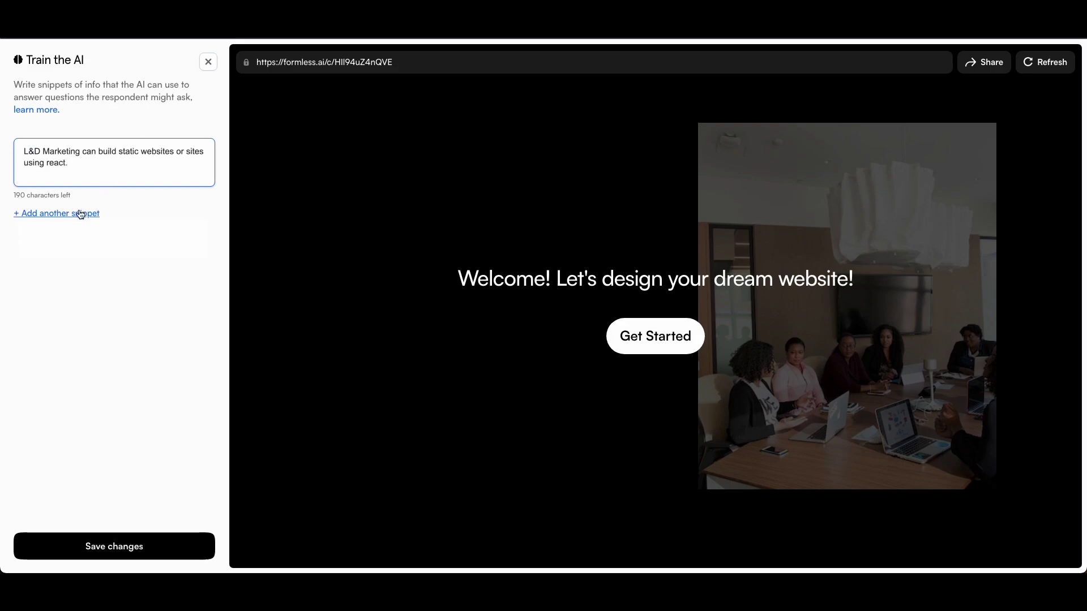
click(80, 214)
text(We convert the website desig)
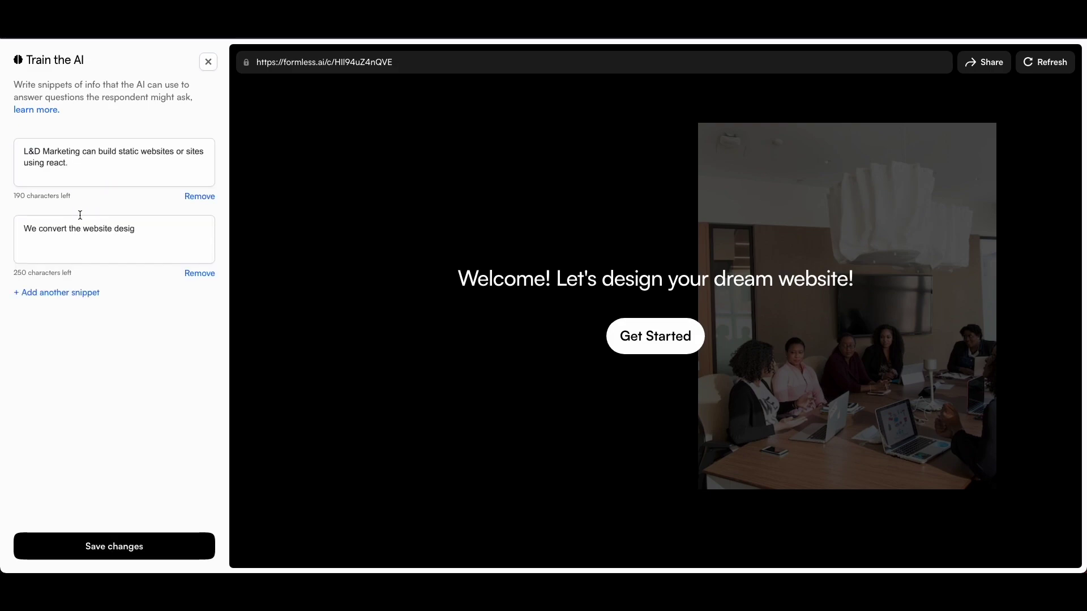
text(ns into a theme that is then uploaded to Wordpress.)
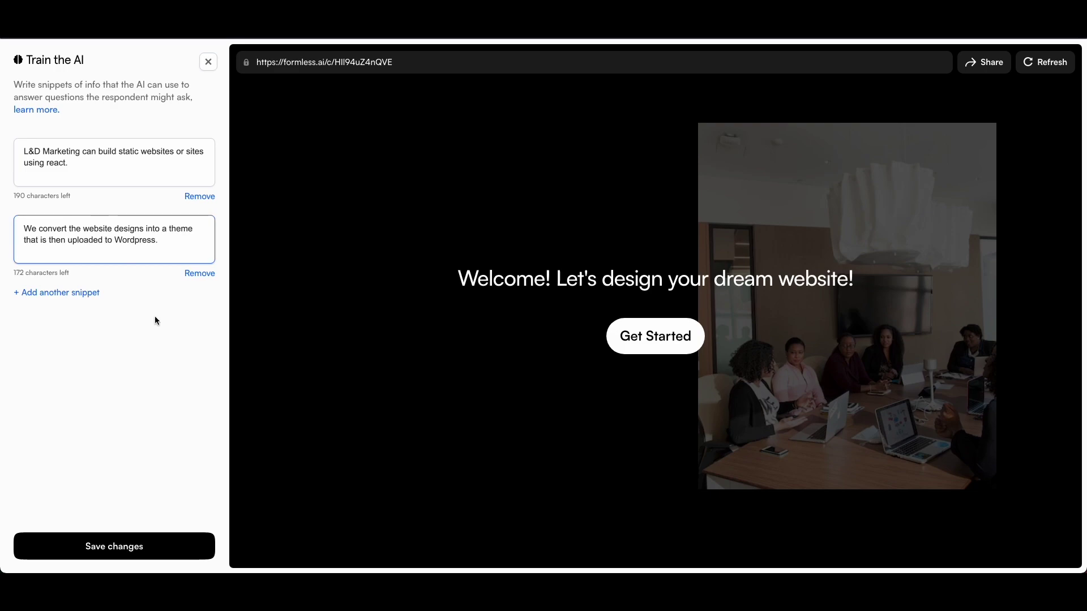
click(146, 535)
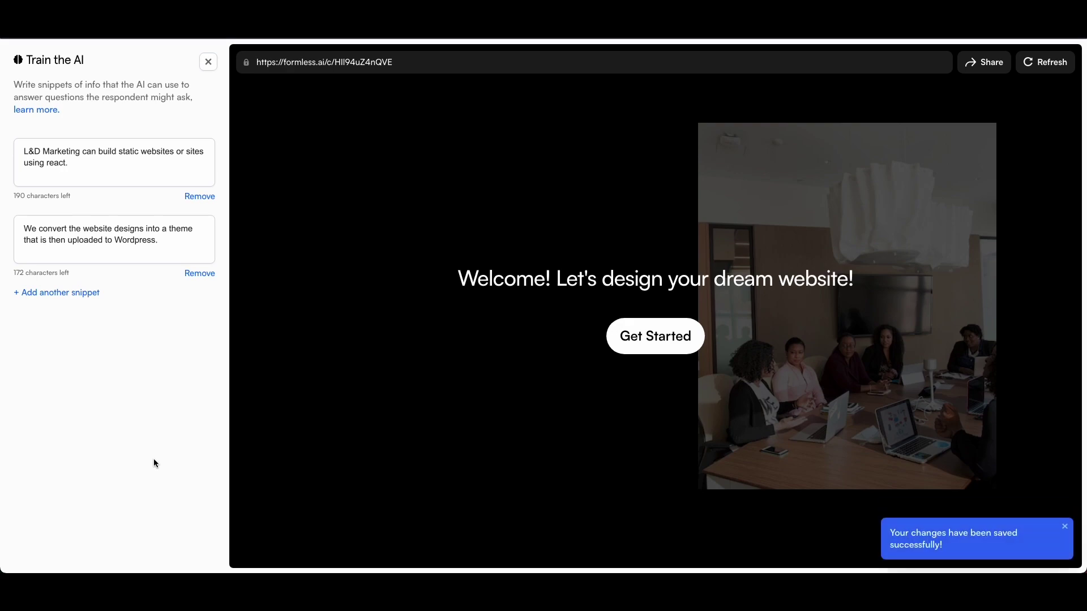
- Publish the conversation, copy its share link, and view the iframe embed code
click(152, 545)
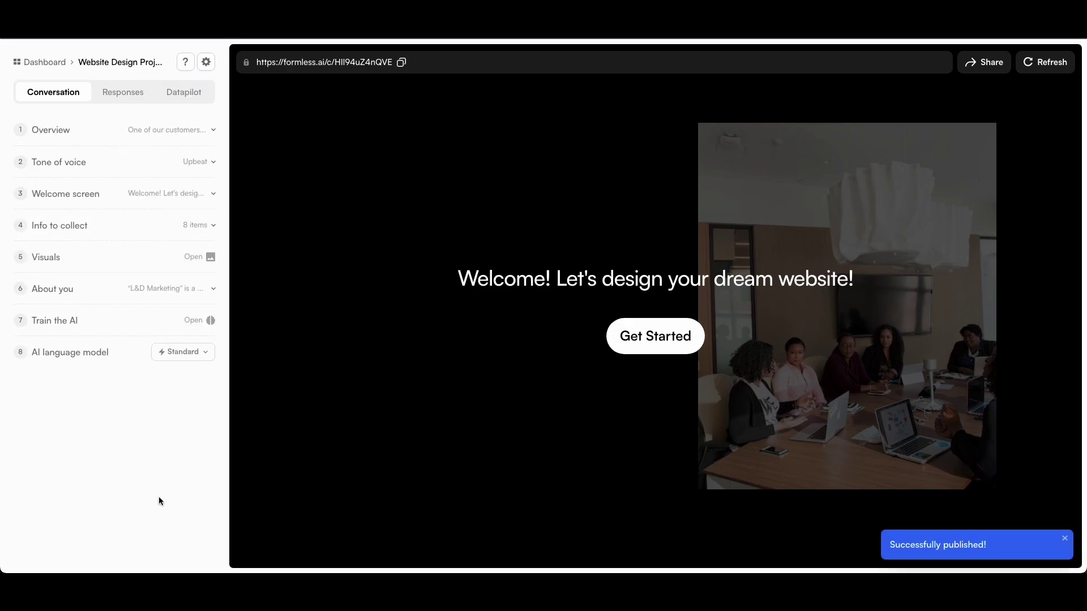
click(981, 70)
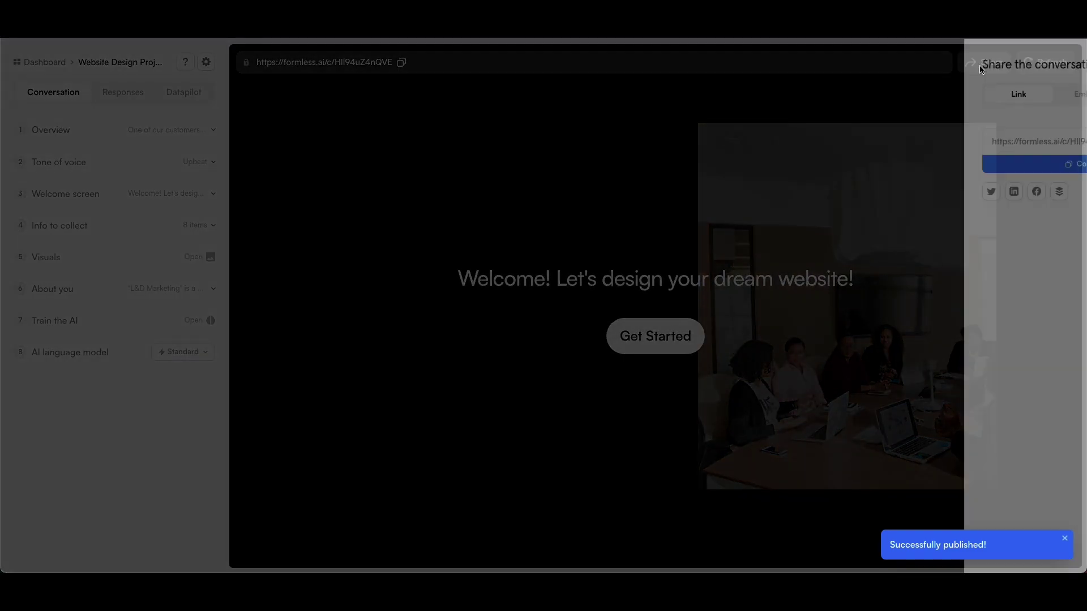
click(982, 166)
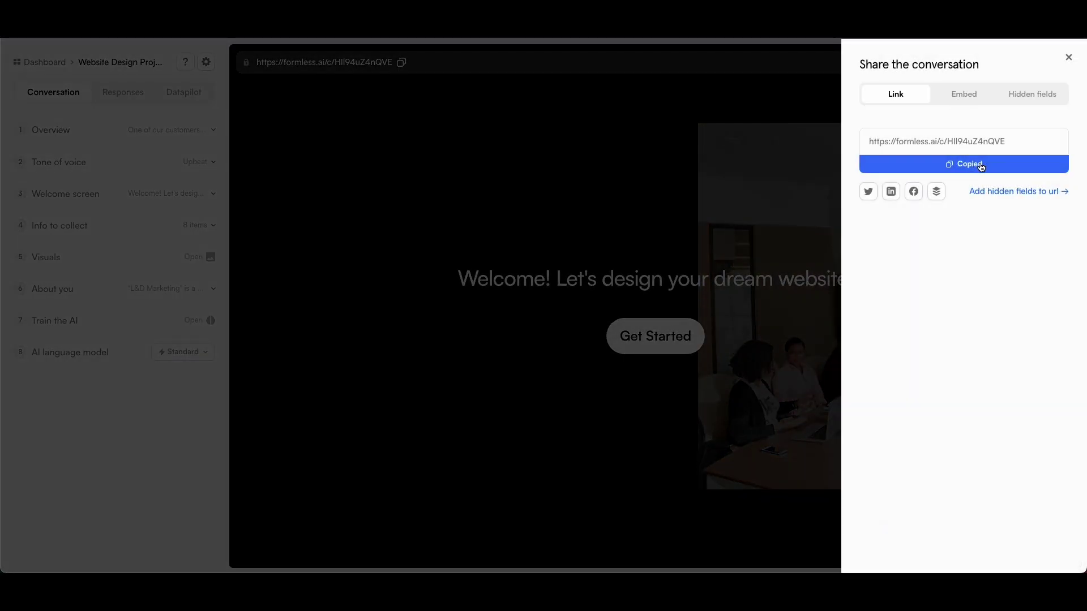
click(973, 95)
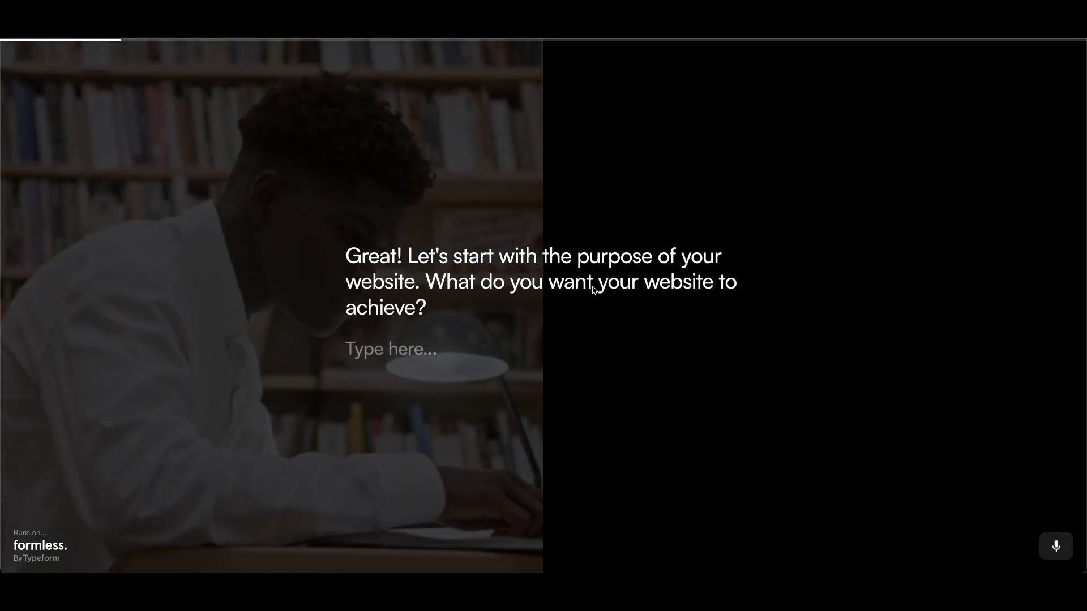
text(We’re an ecommerce website and we want to Increase the volume of transactions)
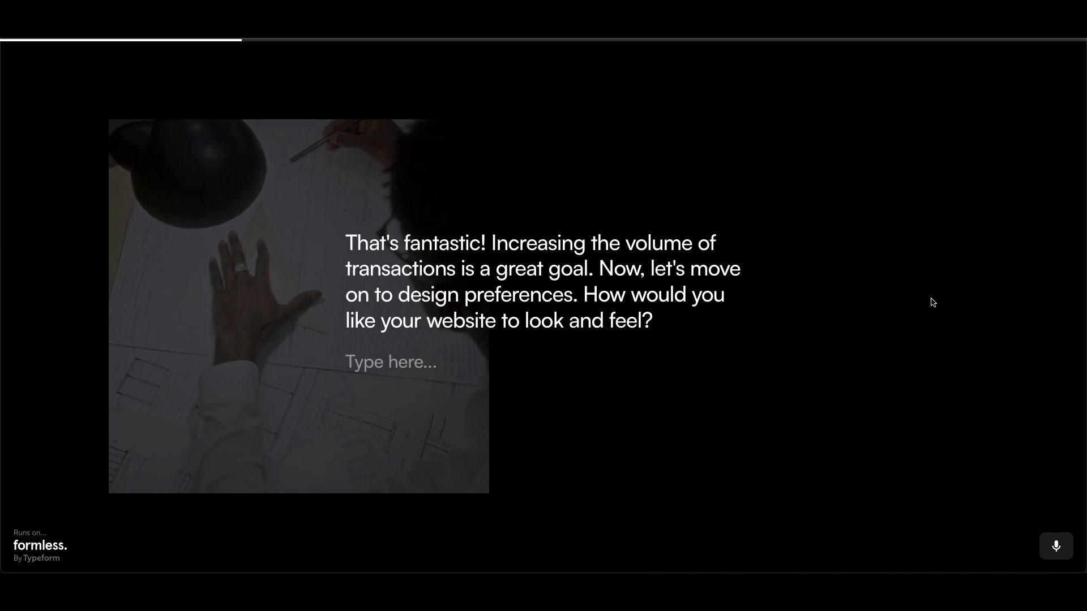
text(We really li)
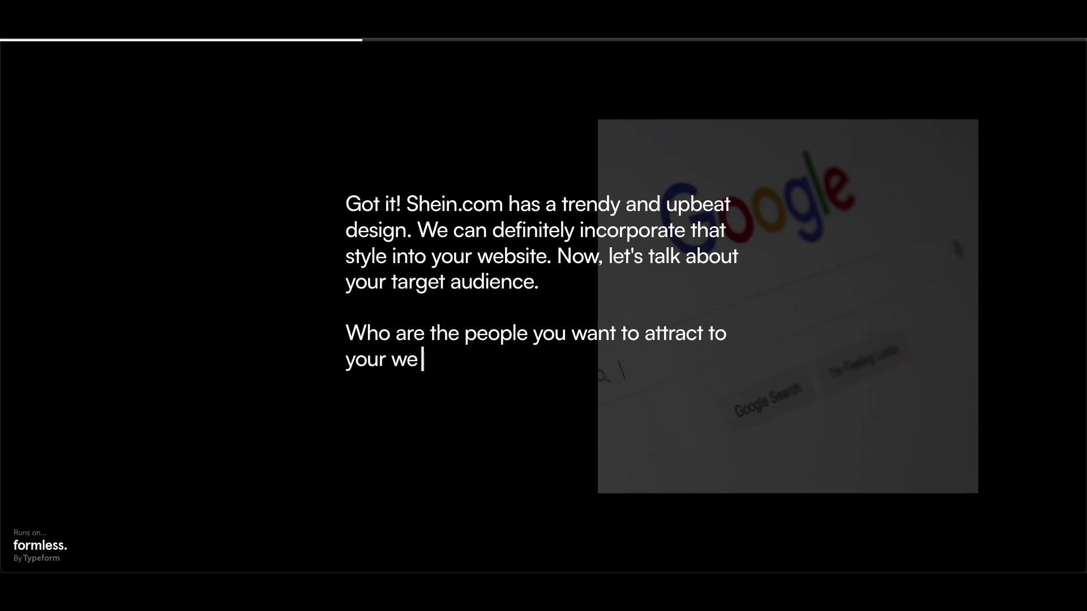
text(We are ta)
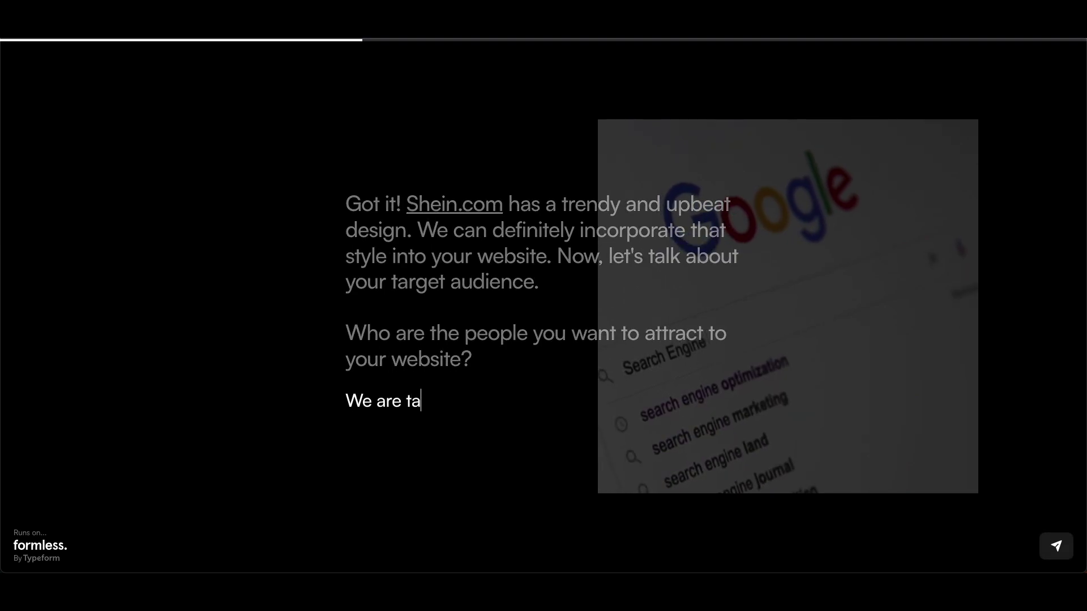
text(rgeting 20 somethings in their first job out of )
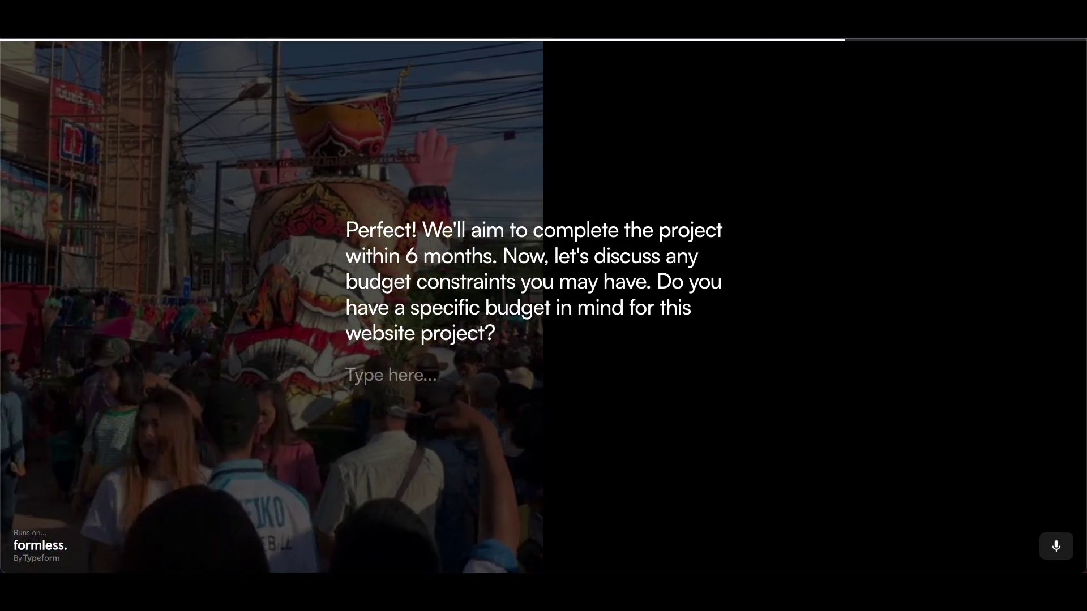
text(What's your )
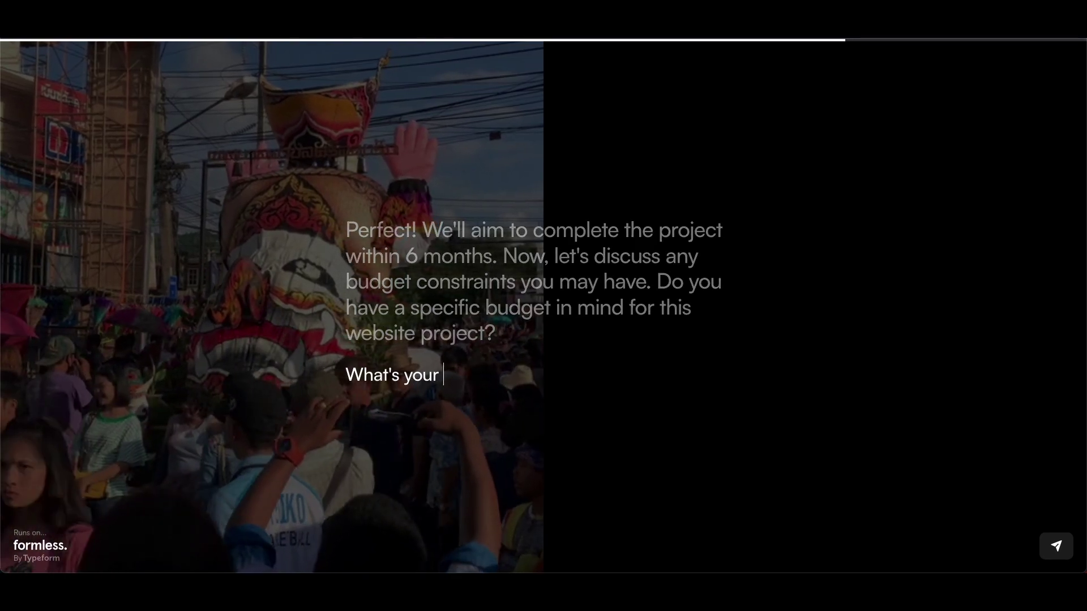
text(design process)
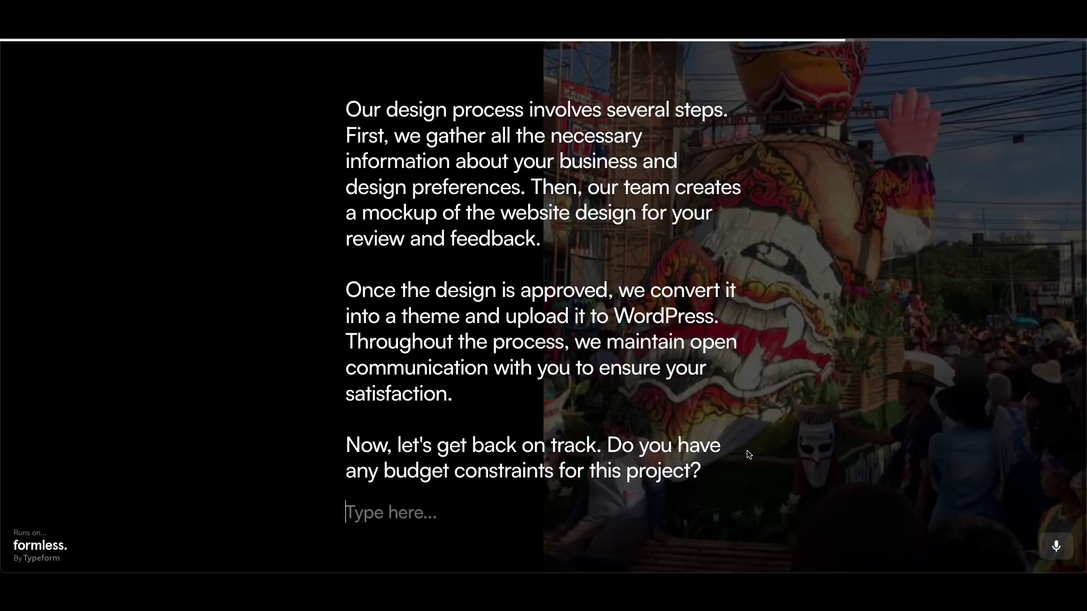
text(10)
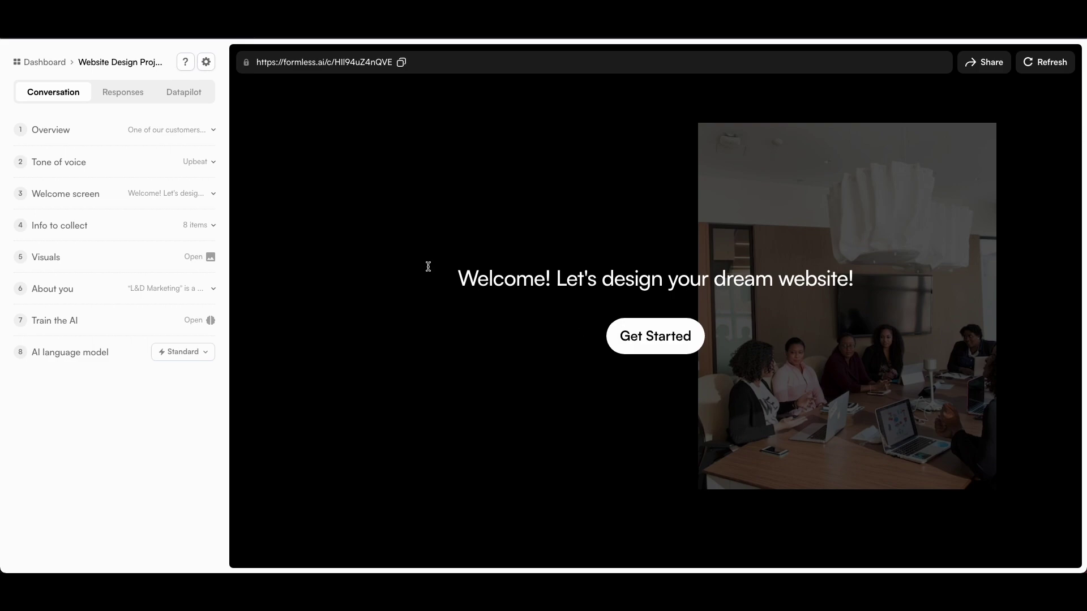
- Show the Anonymous respondent's summary and key info table in the Responses tab
click(129, 95)
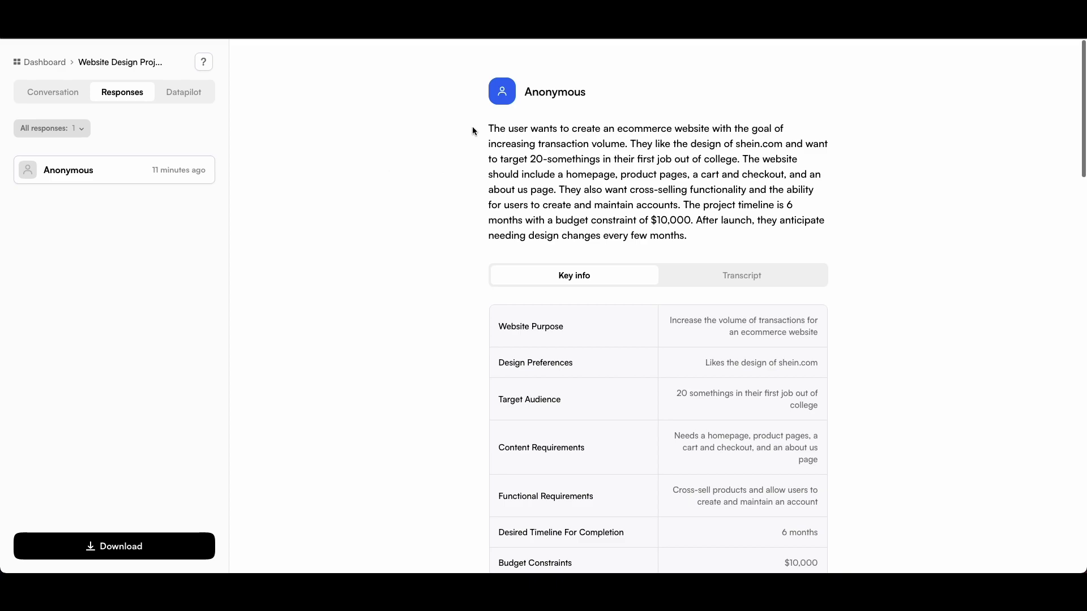
scroll(472, 126, down, 1)
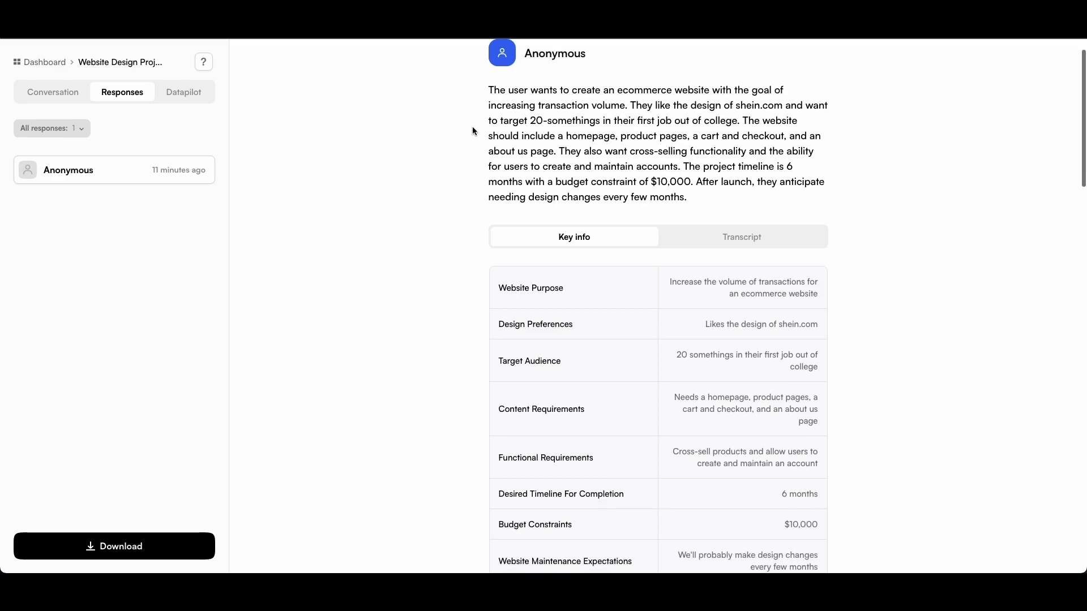
scroll(472, 126, down, 3)
scroll(472, 126, down, 1)
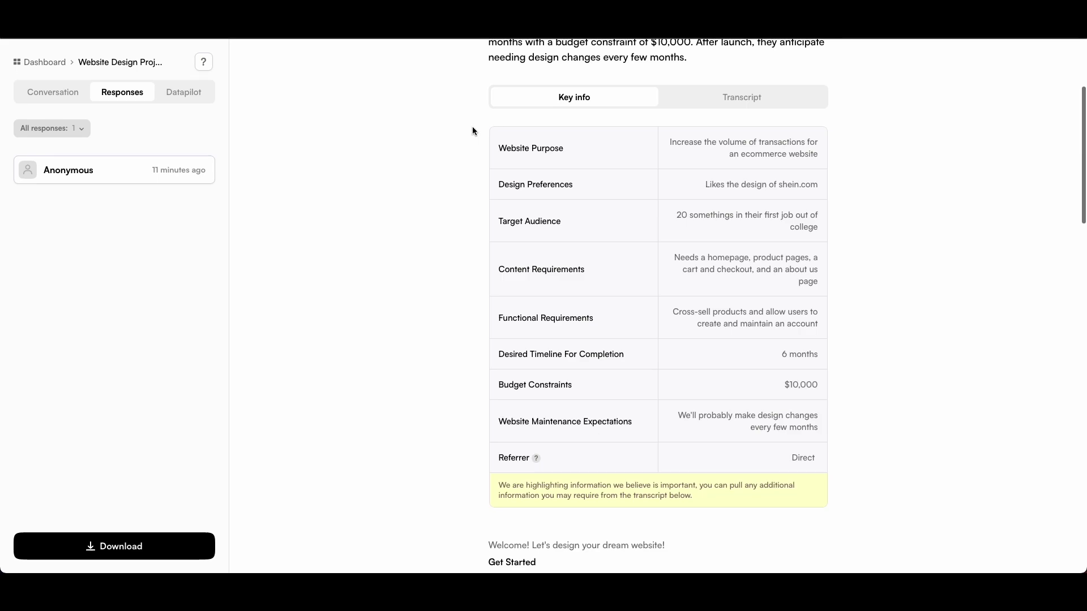
scroll(472, 126, down, 3)
scroll(473, 126, down, 3)
scroll(472, 126, down, 2)
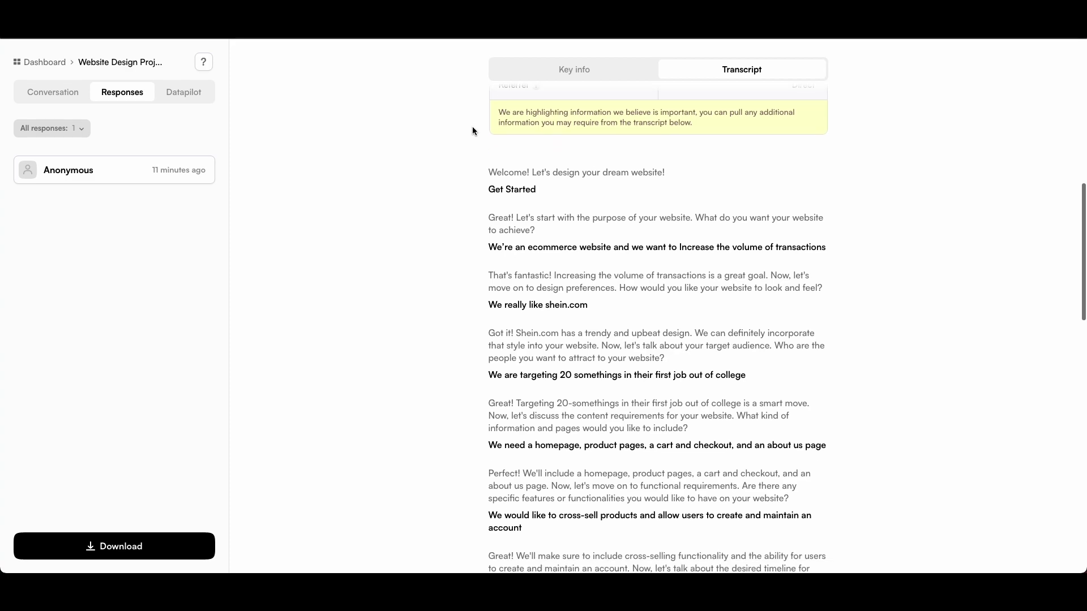
scroll(472, 127, down, 1)
scroll(472, 126, down, 2)
scroll(472, 127, down, 3)
scroll(472, 126, down, 2)
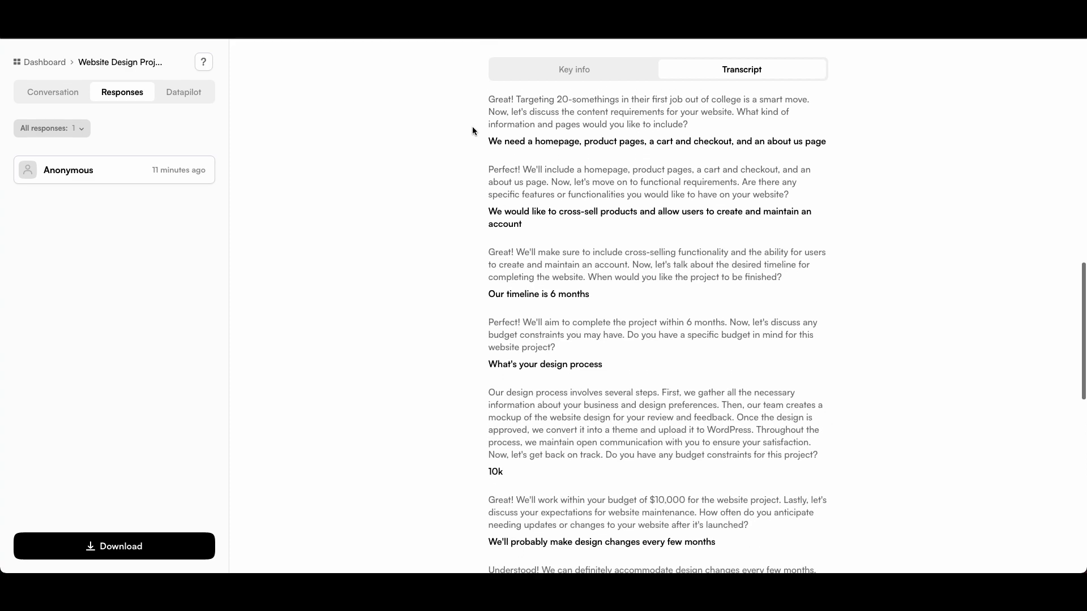
scroll(472, 127, down, 2)
scroll(472, 127, down, 1)
scroll(472, 127, down, 1)
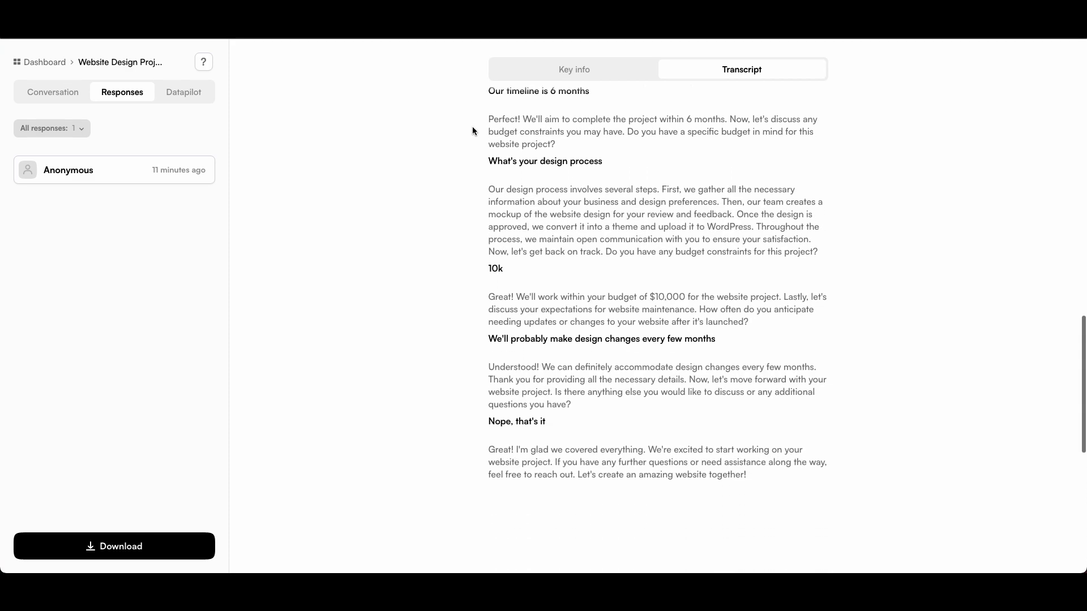
scroll(472, 127, up, 3)
scroll(472, 127, up, 3)
scroll(472, 128, up, 4)
scroll(472, 127, up, 3)
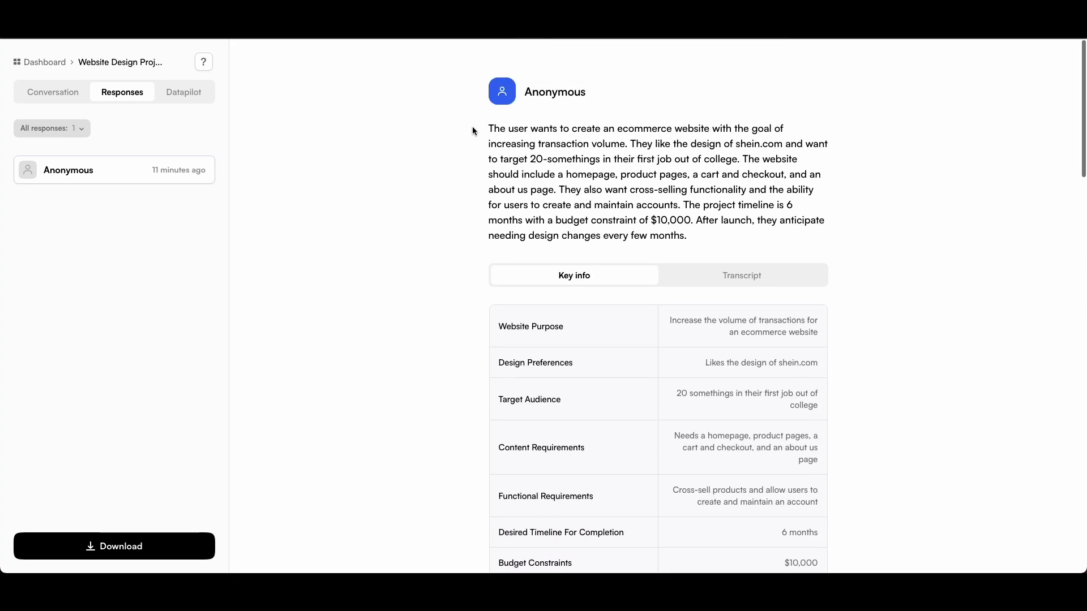
- Switch to the DataPilot page after reviewing the Anonymous transcript
click(194, 95)
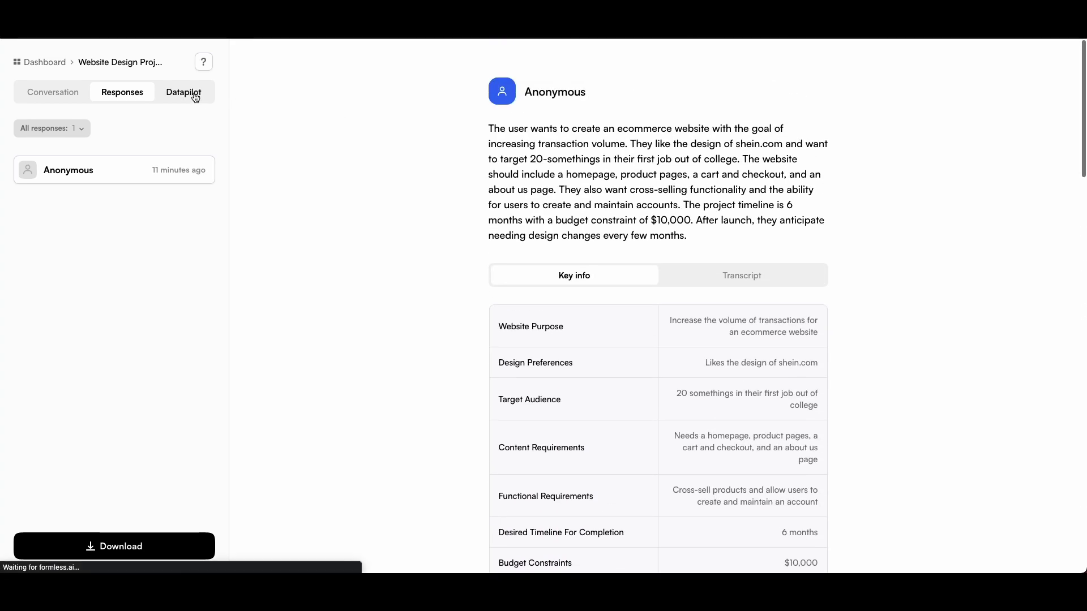